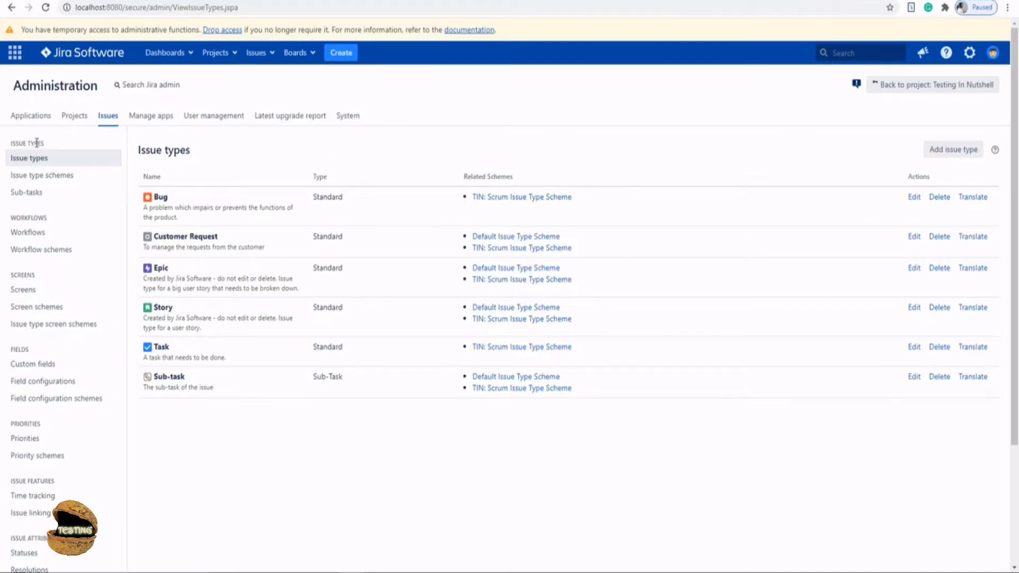
View the Sub-tasks admin page, then begin creating a sub-task on TIN-4 via More actions.
{"action": "left_click", "coordinate": [51, 195]}
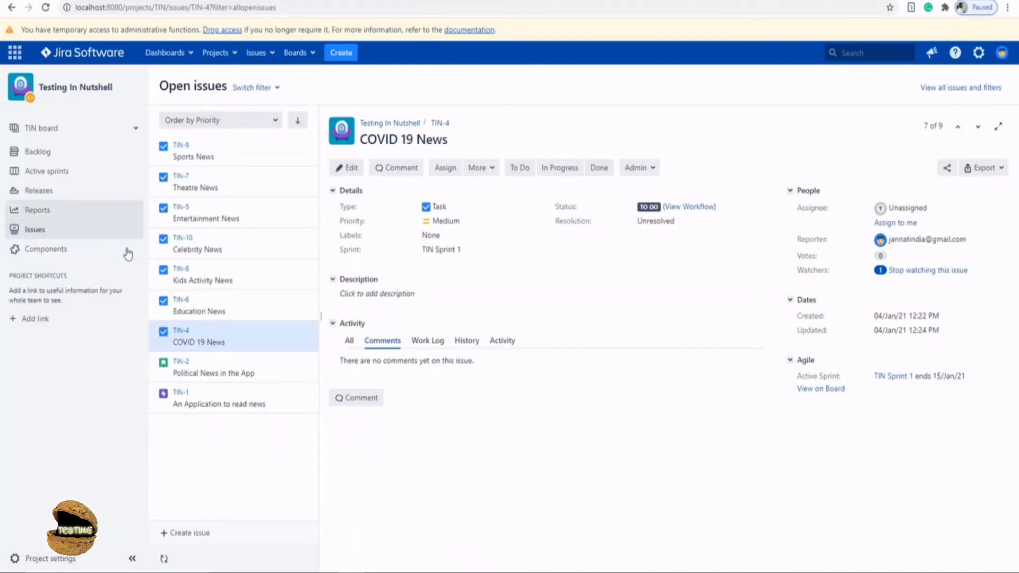
{"action": "left_click", "coordinate": [480, 168]}
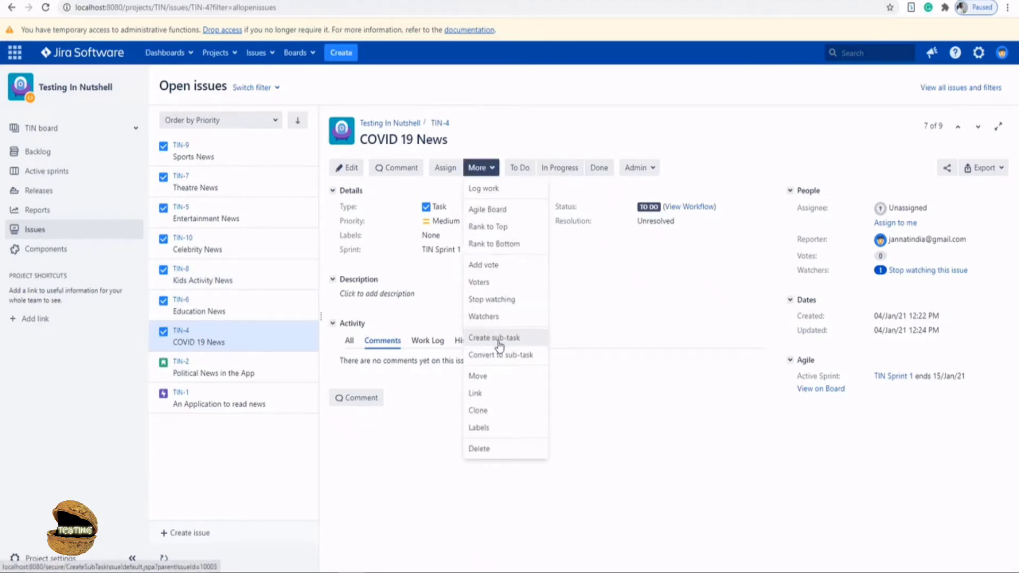
{"action": "left_click", "coordinate": [514, 341]}
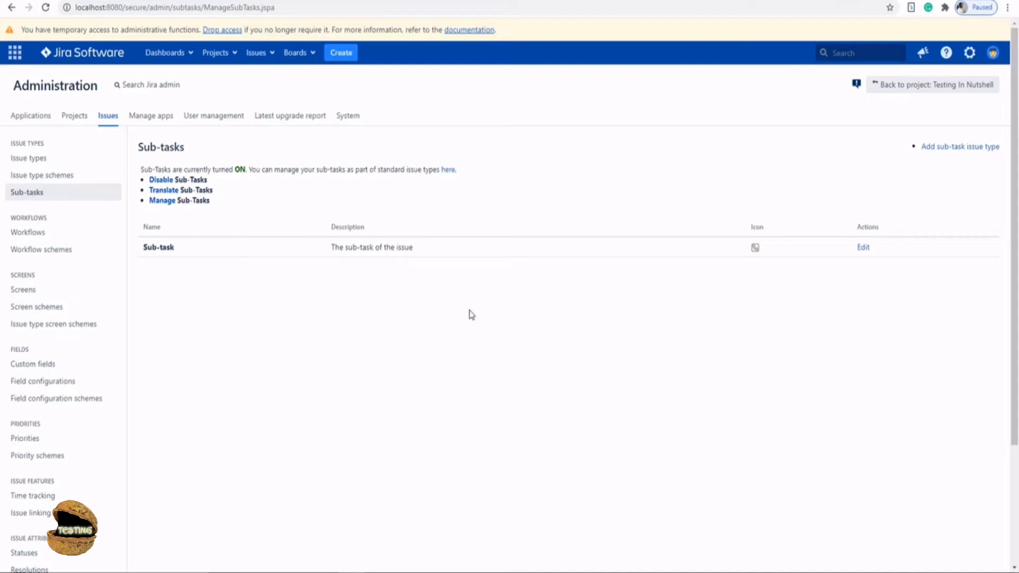
Add two sub-task issue types named Recommendation and Complain.
{"action": "left_click", "coordinate": [951, 151]}
{"action": "type", "text": "Recommendation"}
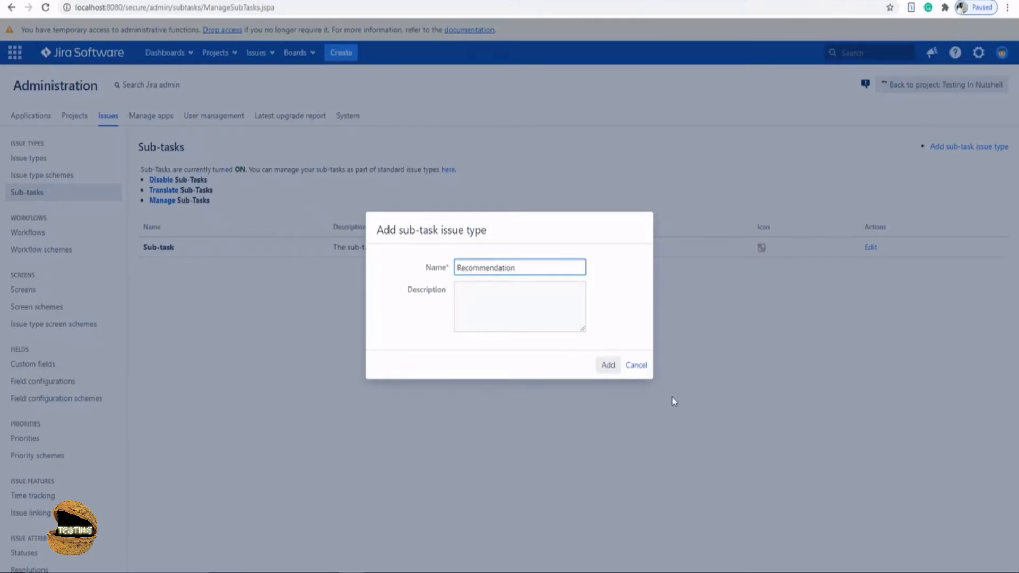
{"action": "left_click", "coordinate": [606, 367]}
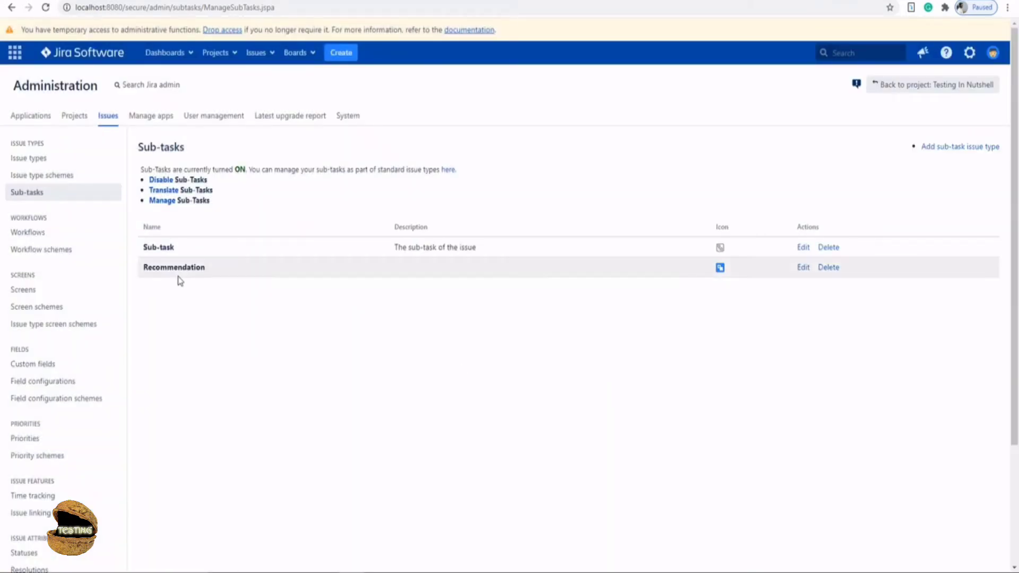
{"action": "left_click", "coordinate": [954, 152]}
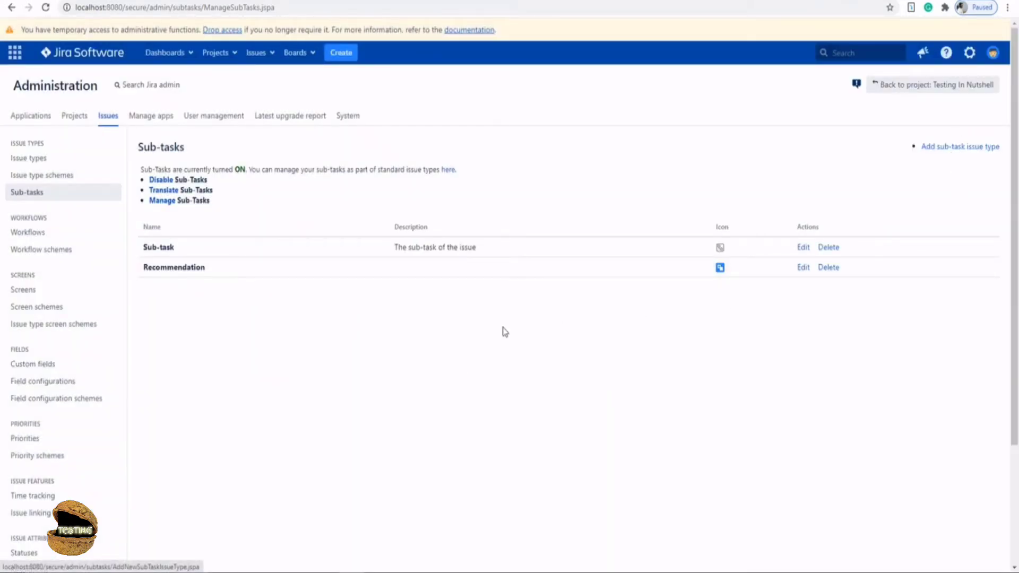
{"action": "type", "text": "Customer Requestom"}
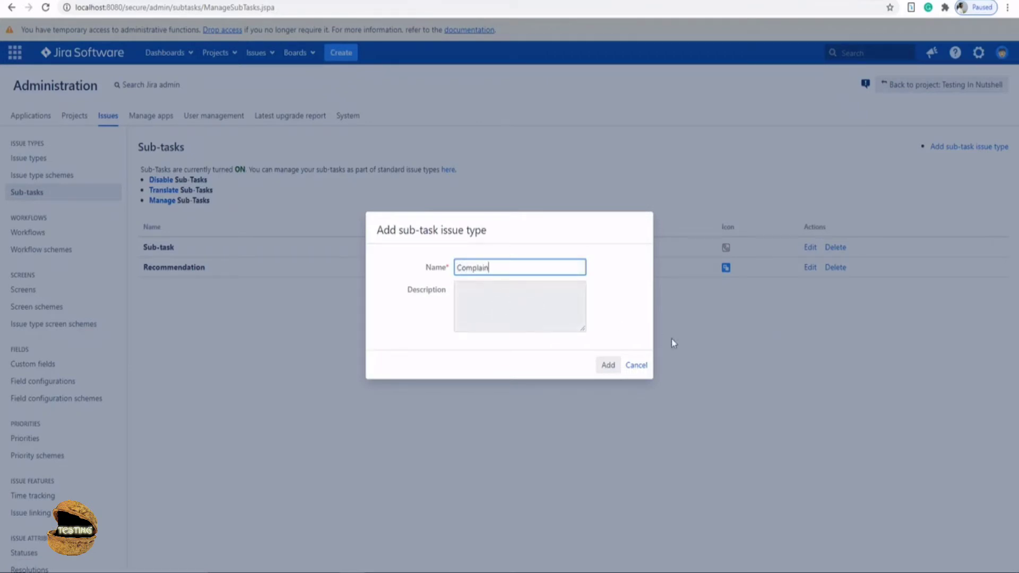
{"action": "left_click", "coordinate": [606, 365]}
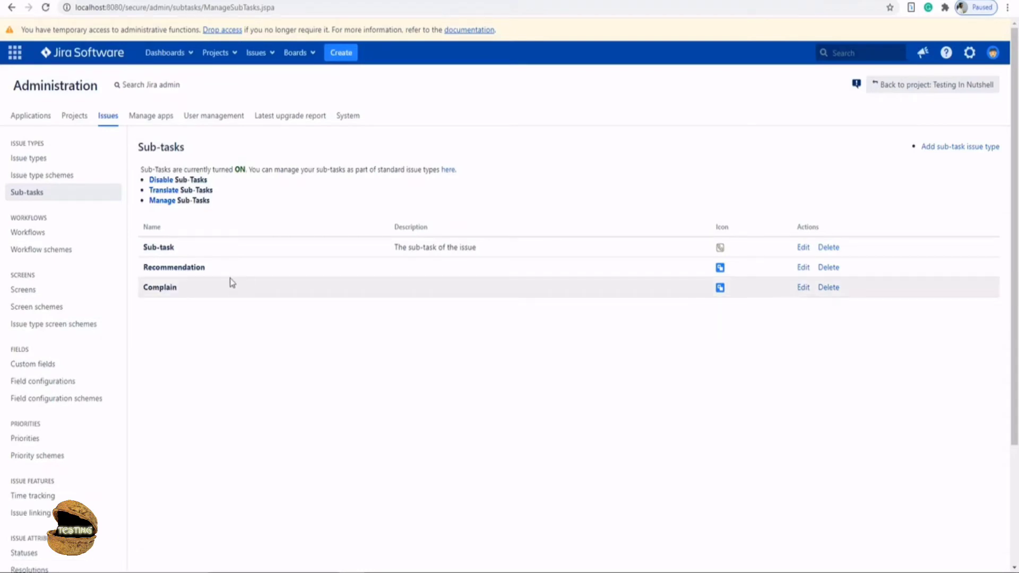
Locate the TIN: Scrum Issue Type Scheme in Issue type schemes and edit it.
{"action": "left_click", "coordinate": [69, 175]}
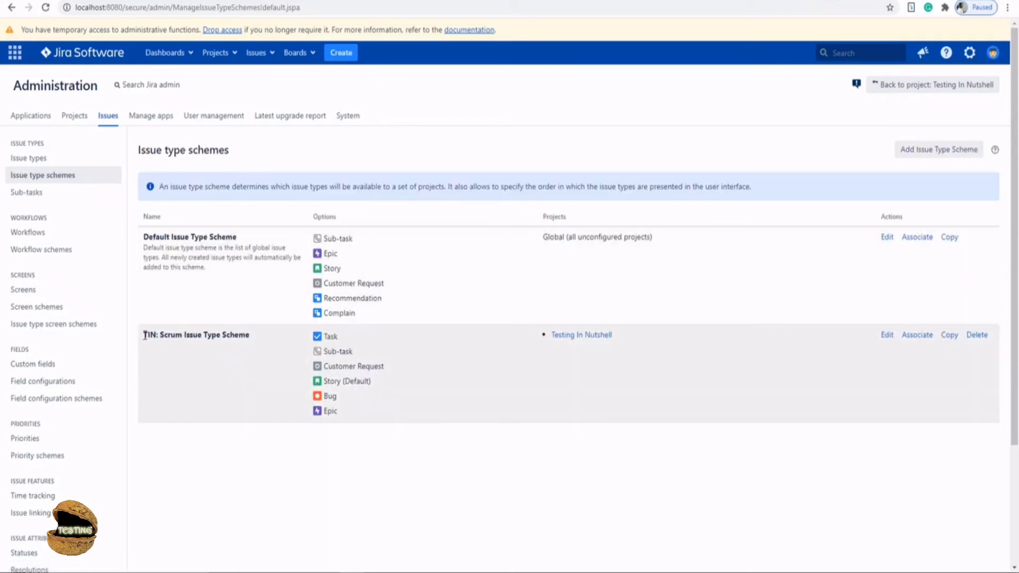
{"action": "left_click_drag", "start_coordinate": [158, 335], "coordinate": [183, 335]}
{"action": "left_click", "coordinate": [246, 336]}
{"action": "left_click_drag", "start_coordinate": [235, 335], "coordinate": [146, 335]}
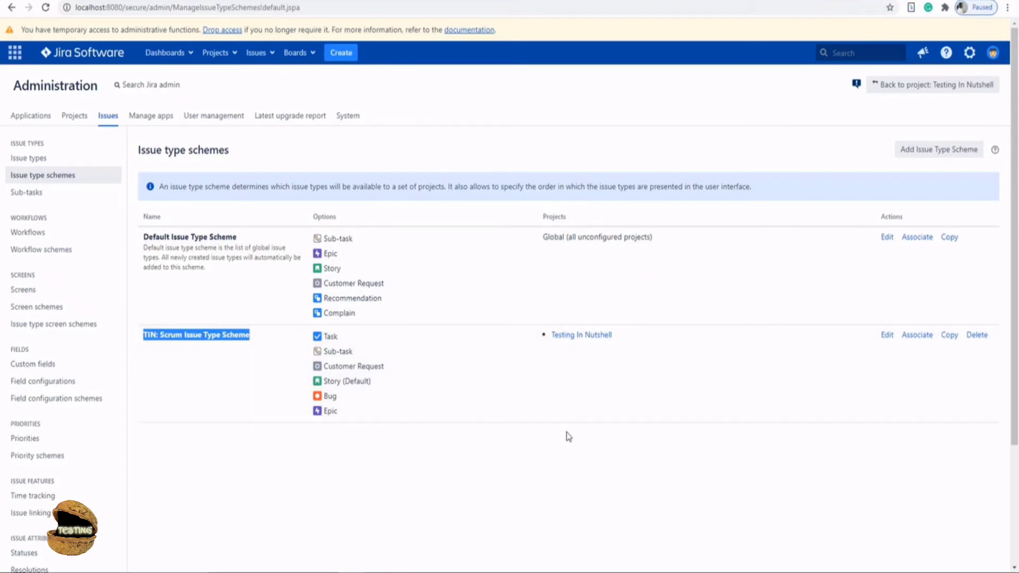
{"action": "left_click", "coordinate": [885, 337]}
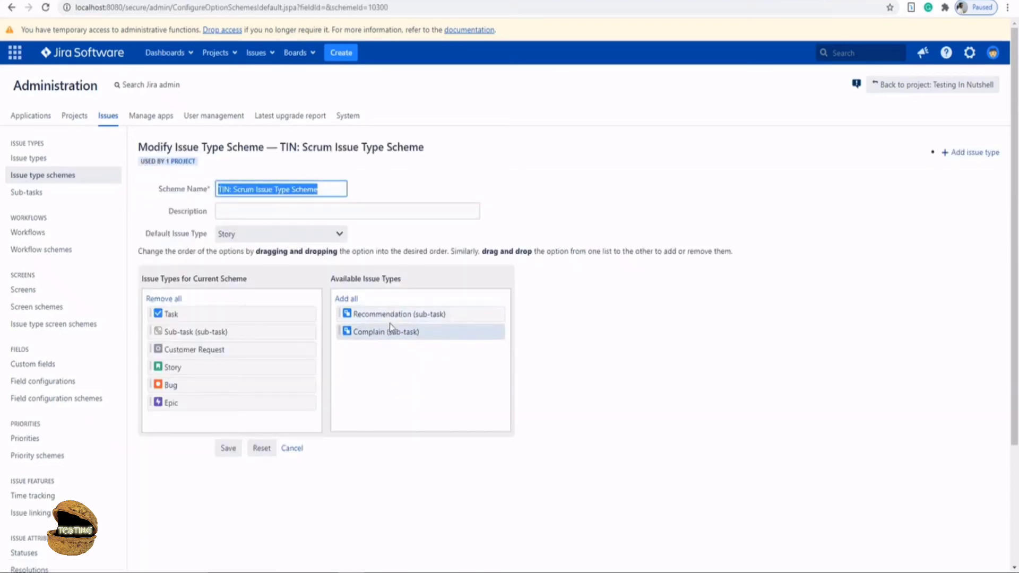
Drag Recommendation and Complain into the scheme's issue types and save.
{"action": "left_click_drag", "start_coordinate": [389, 317], "coordinate": [220, 430]}
{"action": "mouse_move", "coordinate": [382, 314]}
{"action": "left_mouse_down"}
{"action": "mouse_move", "coordinate": [169, 442]}
{"action": "mouse_move", "coordinate": [186, 436]}
{"action": "left_mouse_up"}
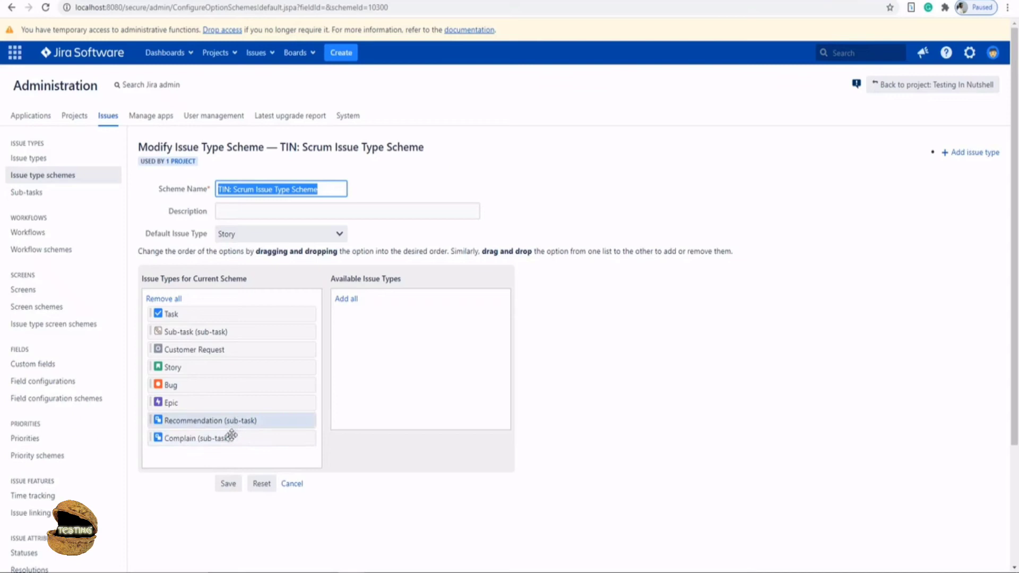
{"action": "left_click", "coordinate": [227, 484]}
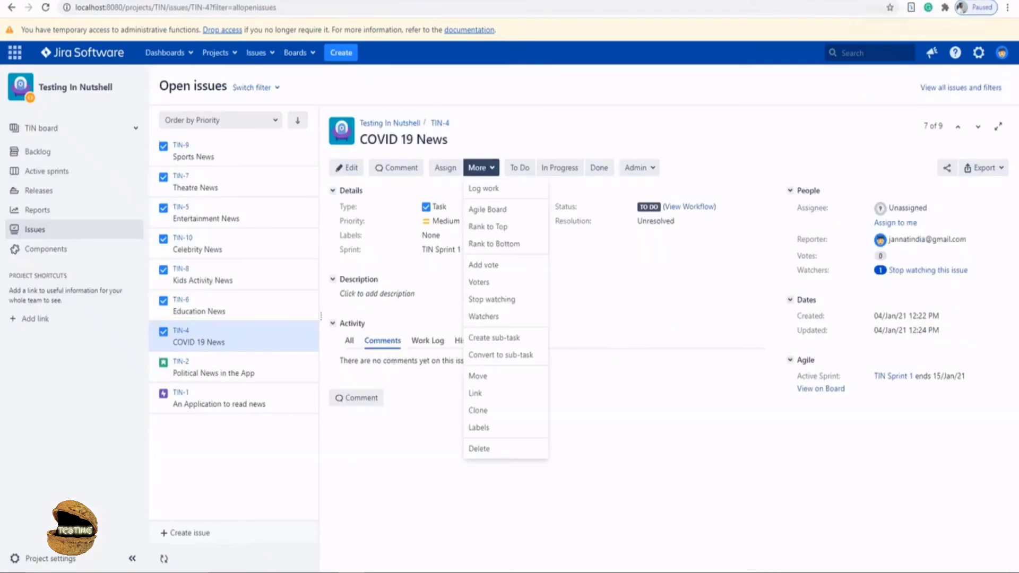
Start creating a sub-task on TIN-4 from the More actions menu.
{"action": "left_click", "coordinate": [182, 107]}
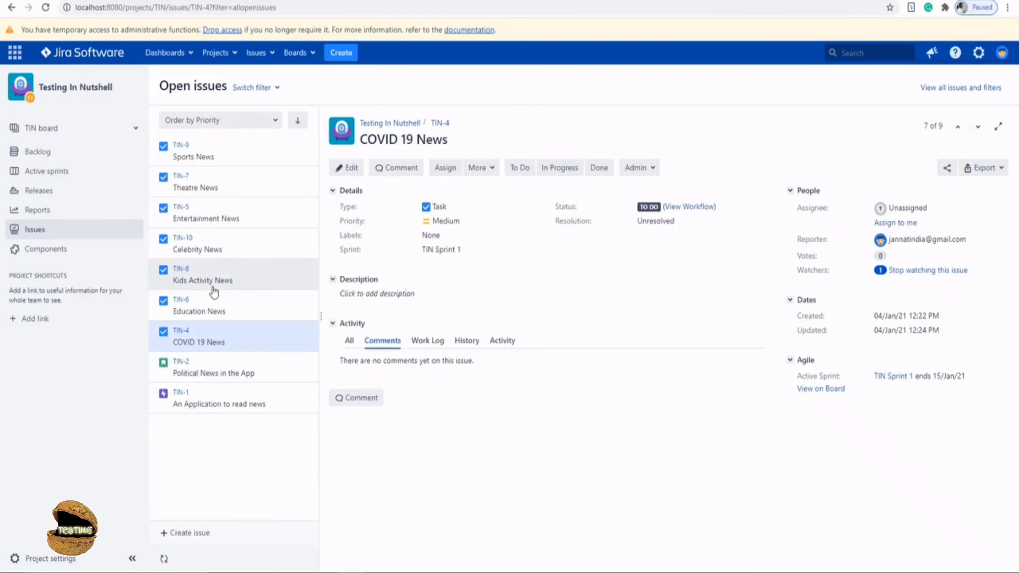
{"action": "left_click", "coordinate": [482, 168]}
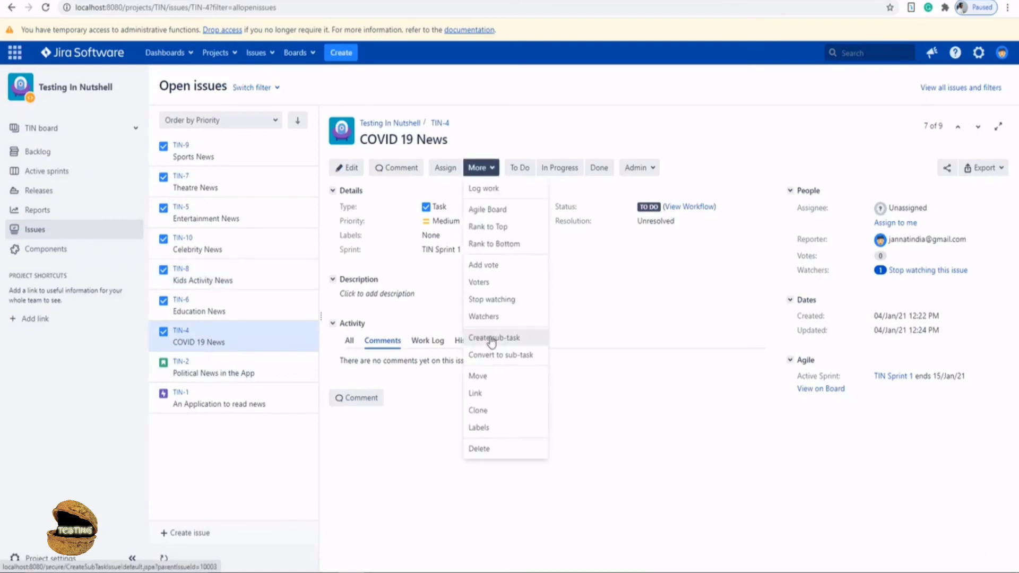
{"action": "left_click", "coordinate": [494, 338]}
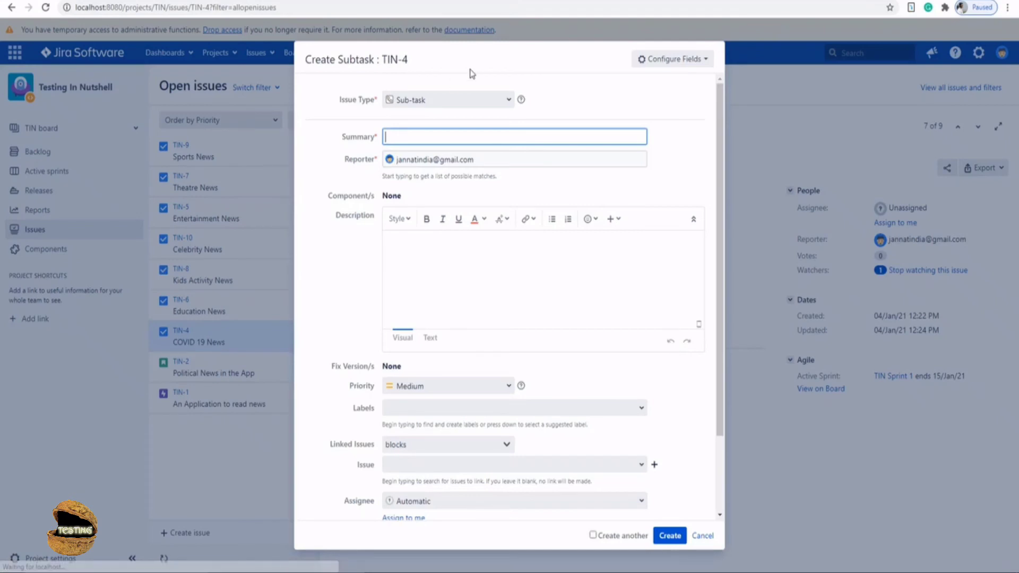
Check the sub-task Issue Type dropdown offers Recommendation and Complain, choosing Recommendation.
{"action": "left_click", "coordinate": [508, 100]}
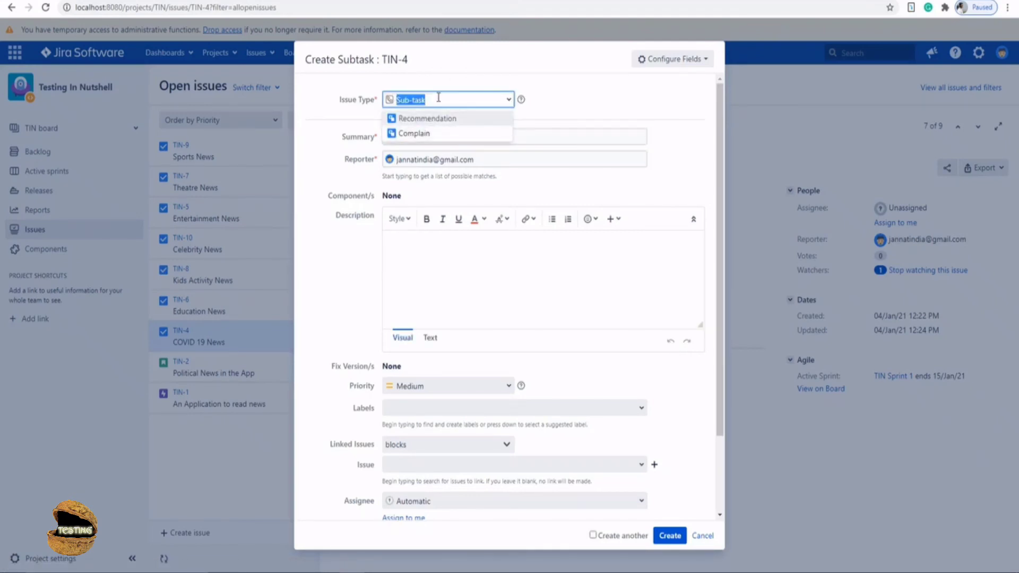
{"action": "left_click", "coordinate": [452, 119]}
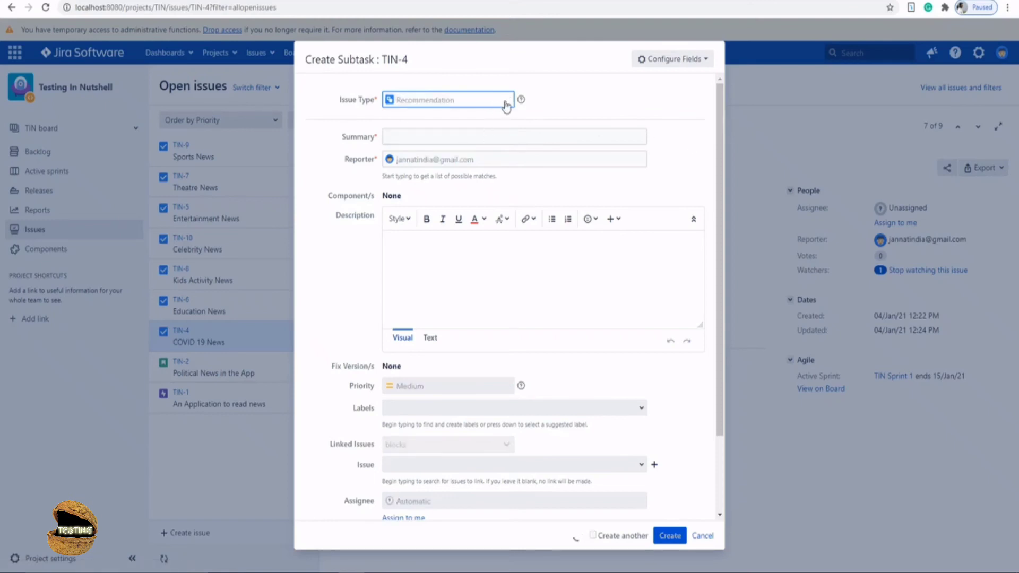
{"action": "left_click", "coordinate": [446, 100]}
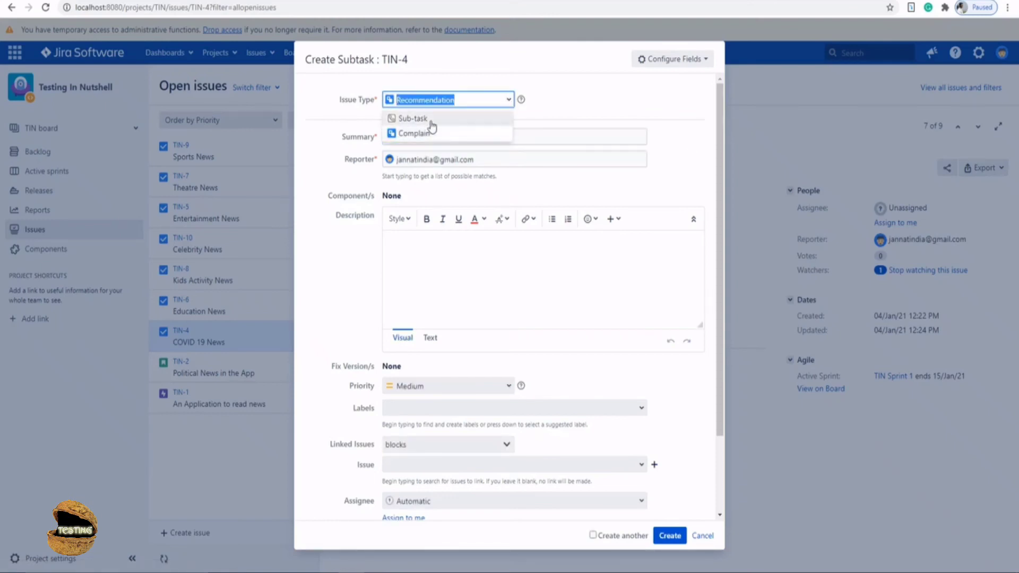
{"action": "left_click", "coordinate": [603, 113]}
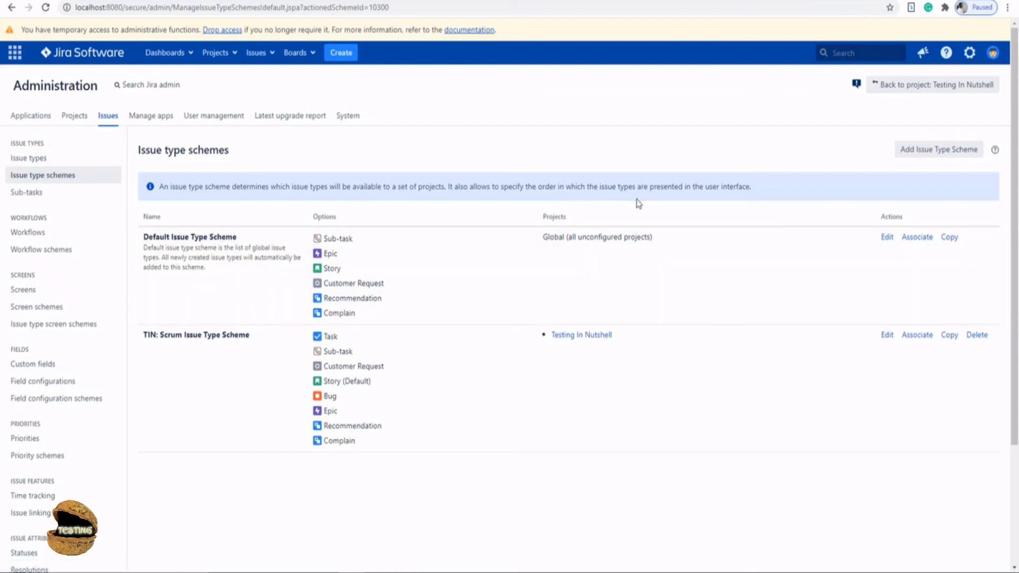
Show the Sub-tasks admin page listing Sub-task, Recommendation and Complain.
{"action": "left_click", "coordinate": [46, 199]}
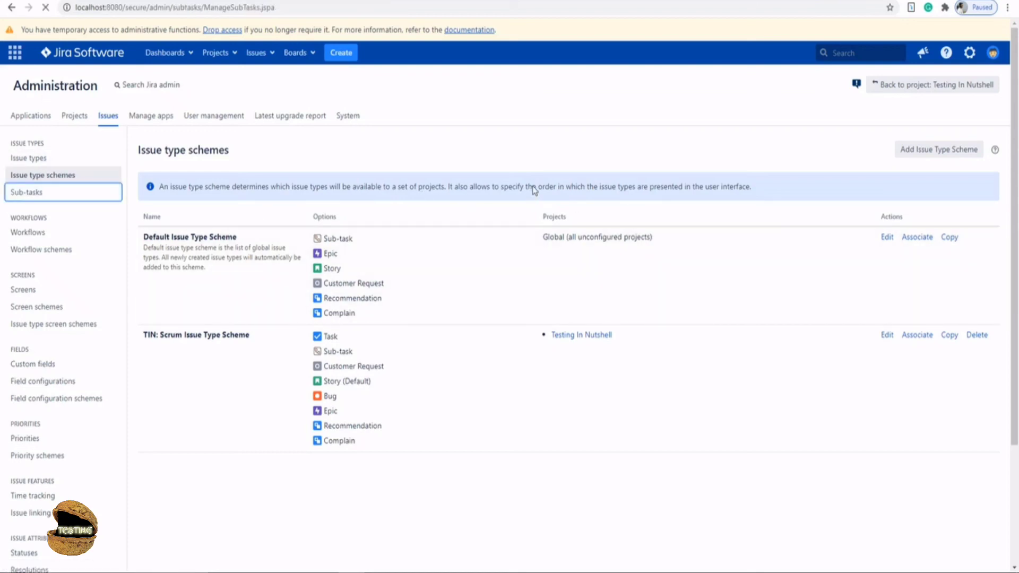